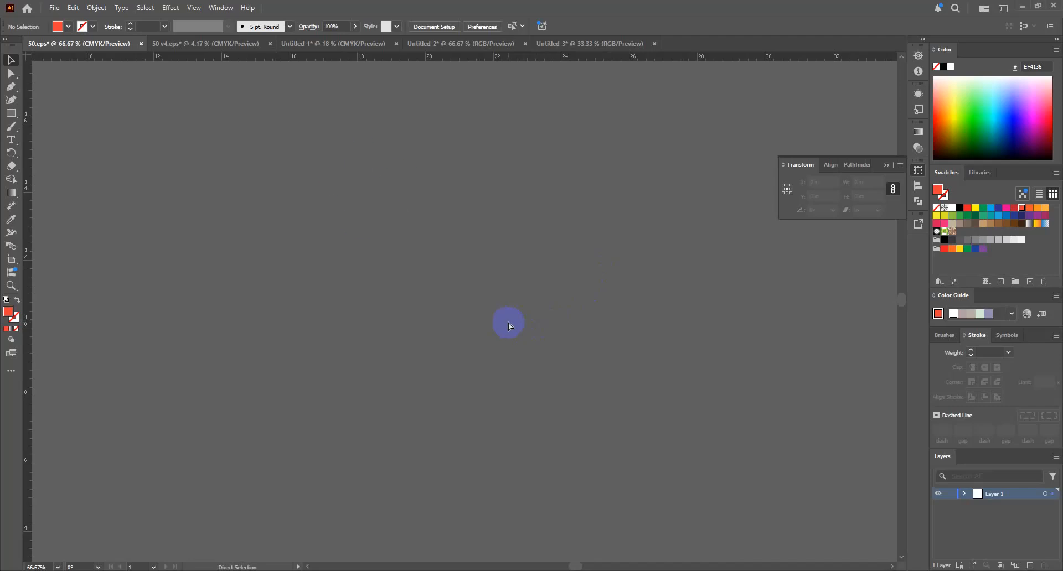
# Undo the recent deletions to bring back the striped white flower and its red tendrils
pyautogui.hotkey('ctrl', 'z')
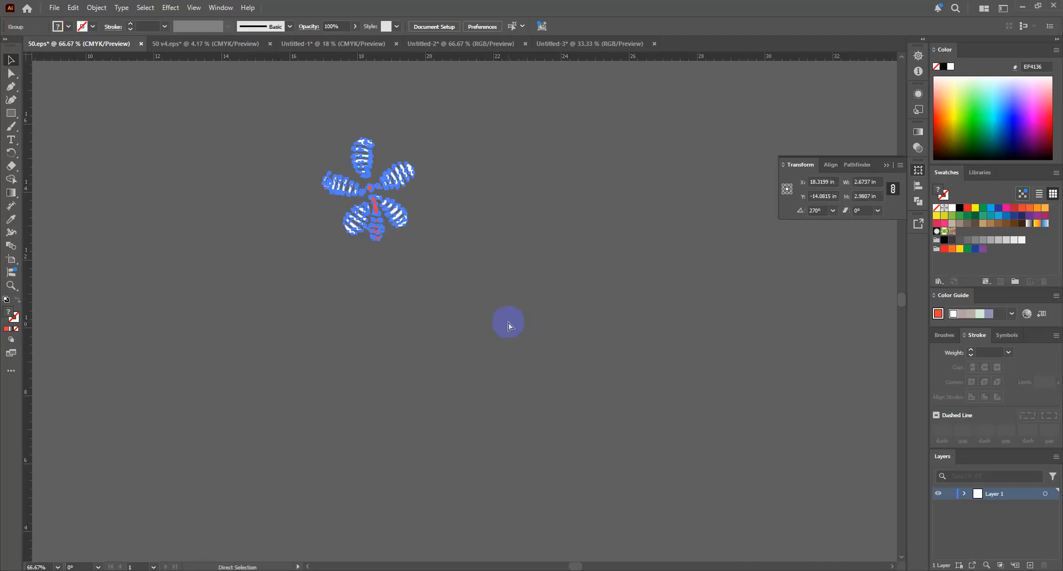
pyautogui.click(504, 320)
pyautogui.hotkey('ctrl', 'z')
pyautogui.hotkey('ctrl', 'z')
pyautogui.hotkey('ctrl', 'z')
pyautogui.hotkey('ctrl', 'z')
pyautogui.hotkey('ctrl', 'z')
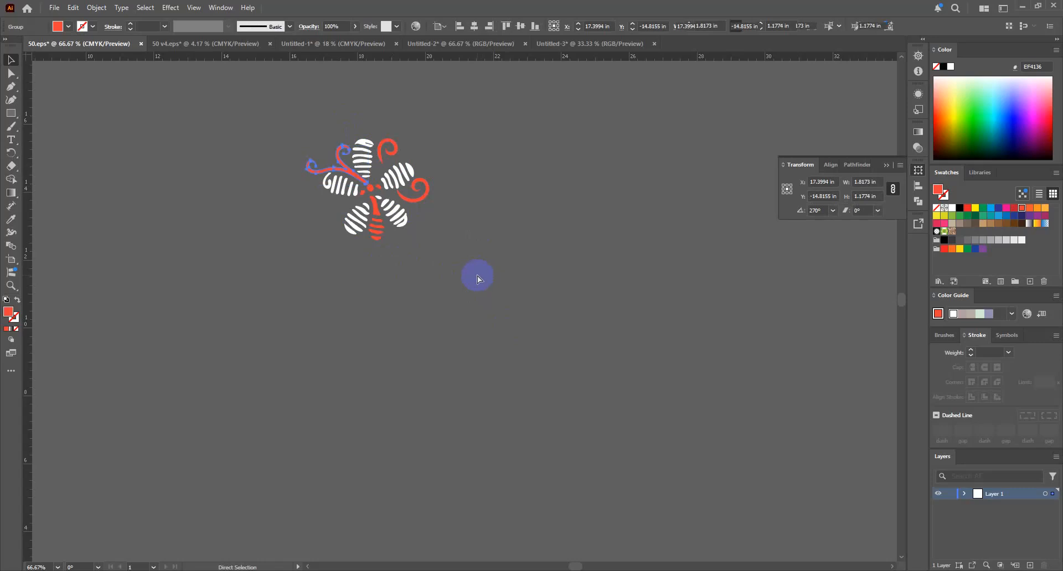
# Undo further deletions to restore the small red leaves around the white flower and the green flower beside it
pyautogui.hotkey('ctrl', 'z')
pyautogui.hotkey('ctrl', 'z')
pyautogui.hotkey('ctrl', 'z')
pyautogui.hotkey('ctrl', 'z')
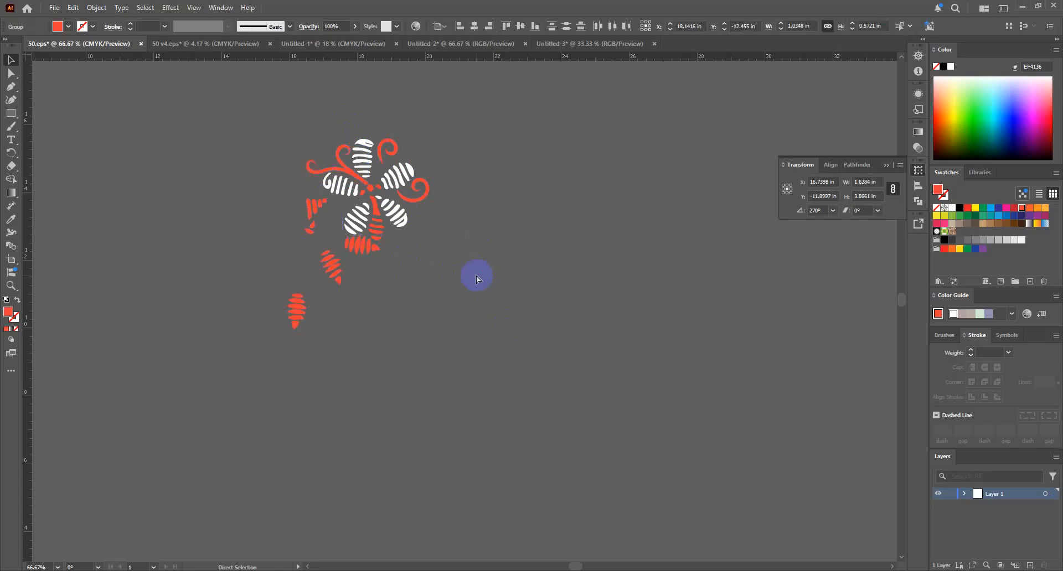
pyautogui.hotkey('ctrl', 'z')
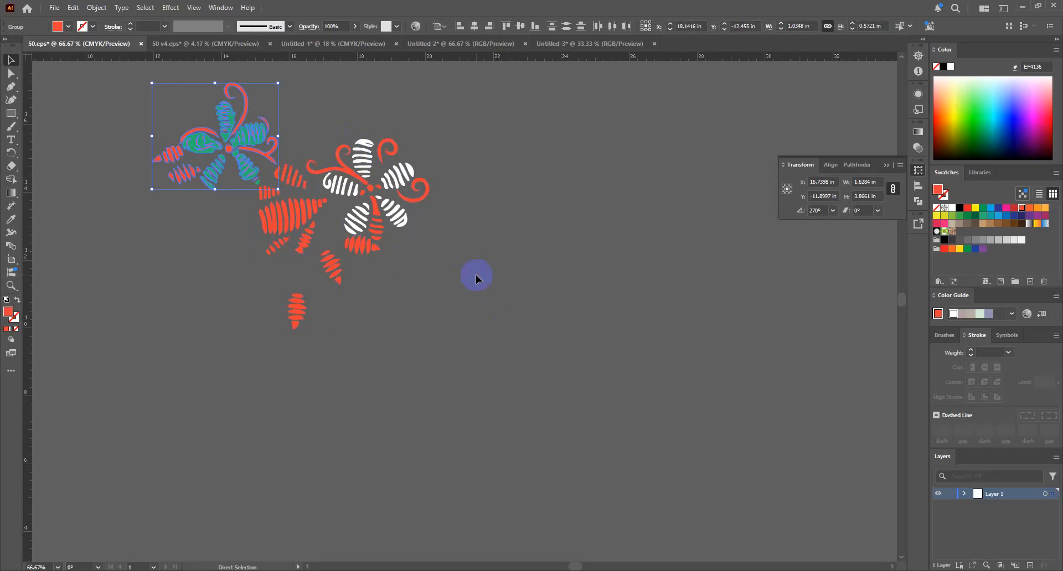
# Undo the remaining deletions of the floral motif's parts, restoring its large leaves and curling main branch
pyautogui.hotkey('ctrl', 'z')
pyautogui.hotkey('ctrl', 'z')
pyautogui.hotkey('ctrl', 'z')
pyautogui.hotkey('ctrl', 'z')
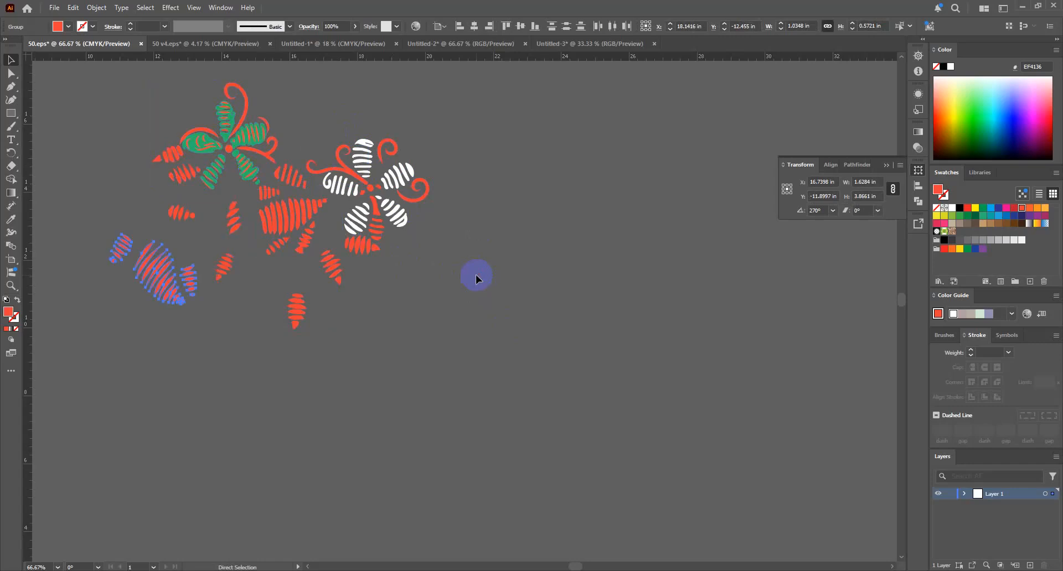
pyautogui.hotkey('ctrl', 'z')
pyautogui.hotkey('ctrl', 'z')
pyautogui.hotkey('ctrl', 'z')
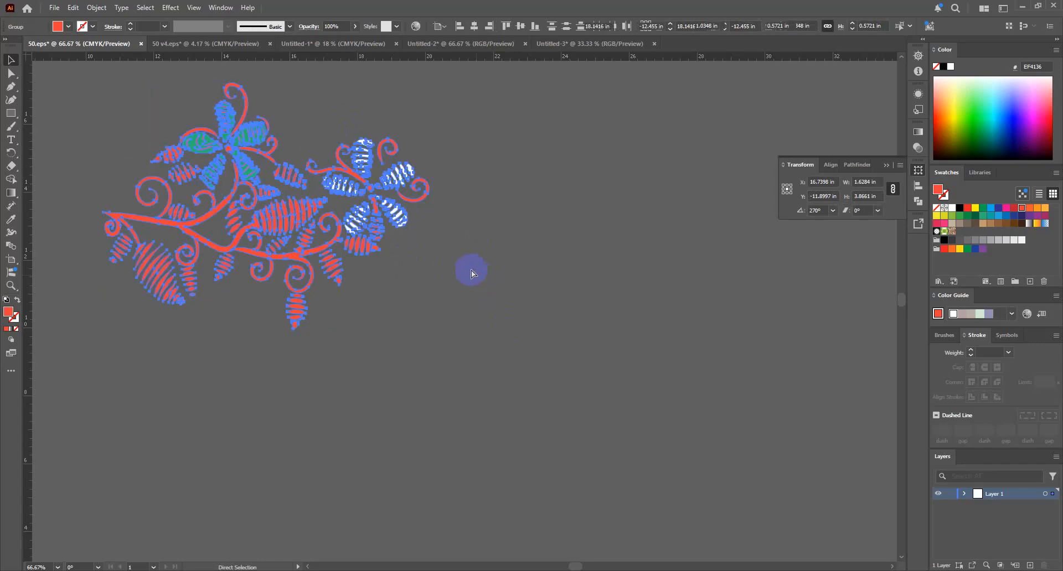
# Repeat the complete floral motif at even vertical spacing, continuing the column down over the dotted teal strip
pyautogui.scroll(-2, 484, 251)
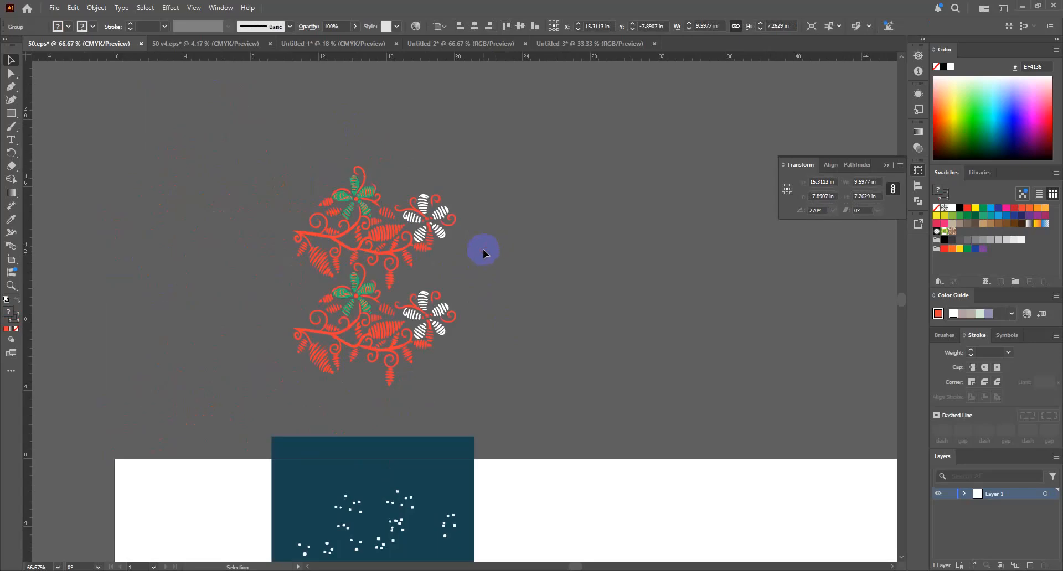
pyautogui.scroll(-3, 486, 251)
pyautogui.scroll(-1, 488, 251)
pyautogui.scroll(-1, 486, 249)
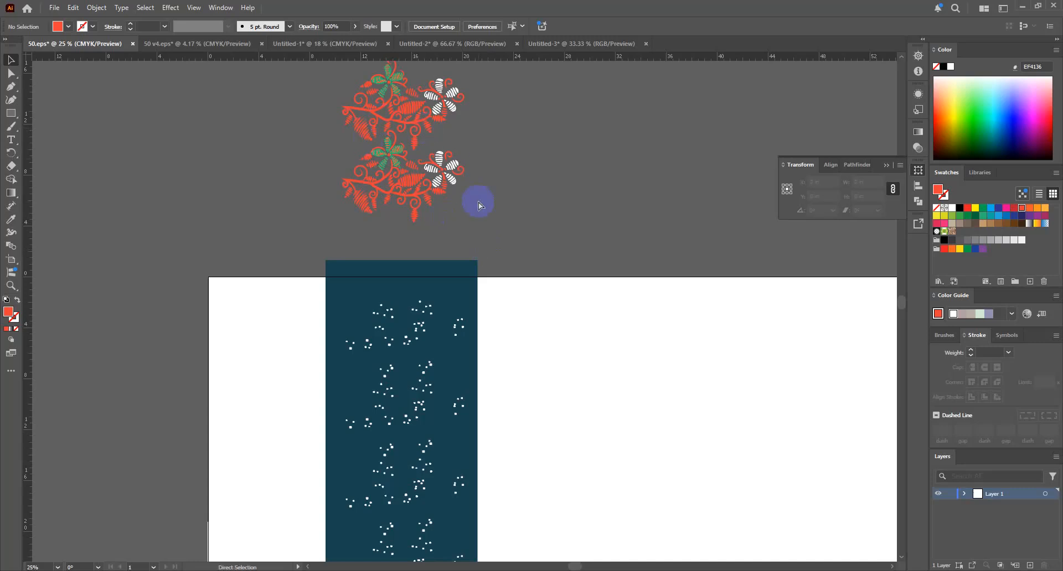
pyautogui.hotkey('ctrl', 'shift', 'z')
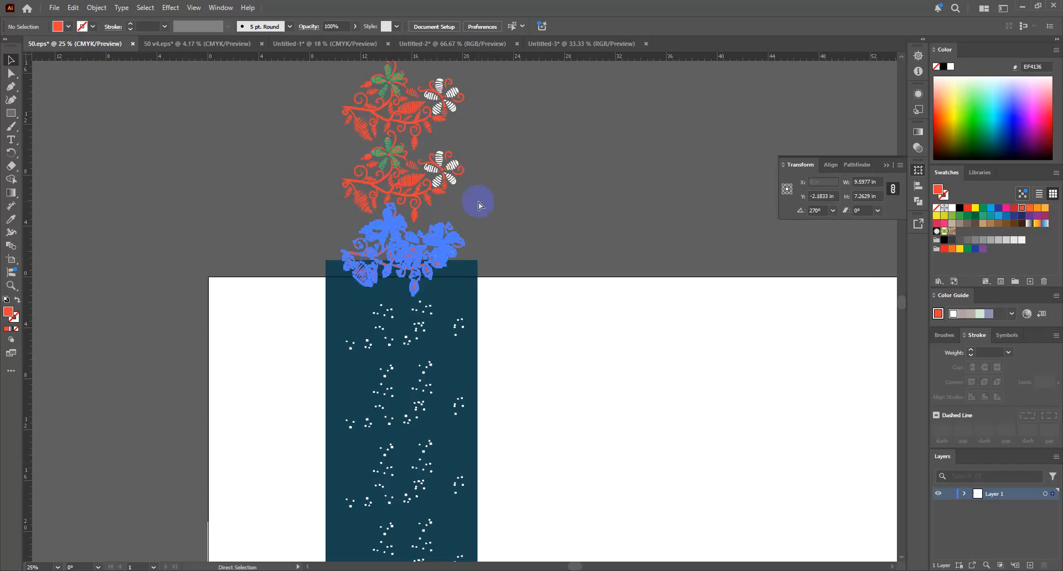
pyautogui.hotkey('ctrl', 'd')
pyautogui.hotkey('ctrl', 'd')
pyautogui.hotkey('ctrl', 'd')
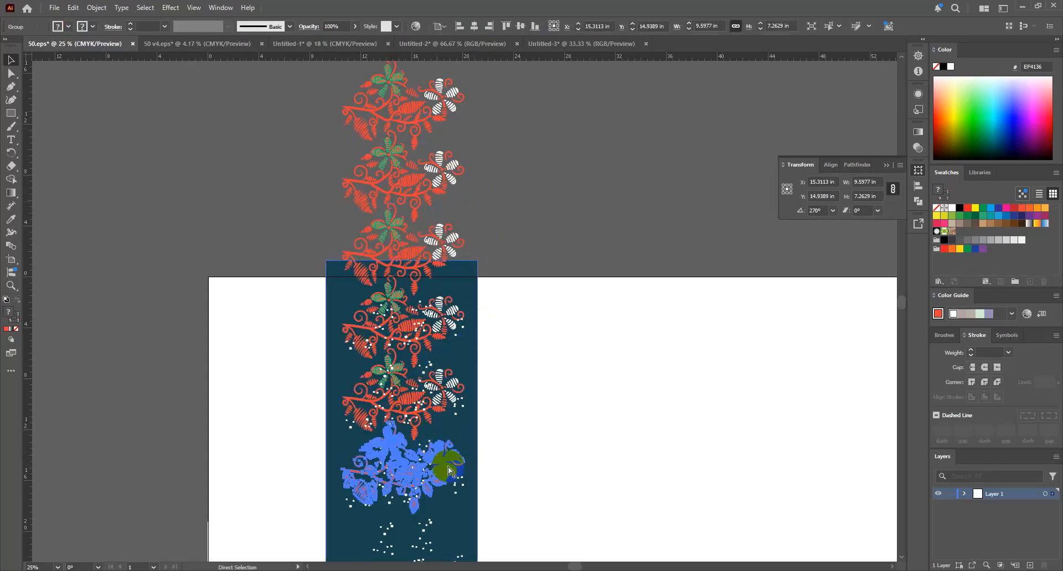
pyautogui.hotkey('ctrl', 'd')
pyautogui.hotkey('ctrl', 'd')
pyautogui.hotkey('ctrl', 'd')
# Continue the column of floral motif copies down the teal strip until it extends past the artboard's lower edge
pyautogui.scroll(-1, 429, 349)
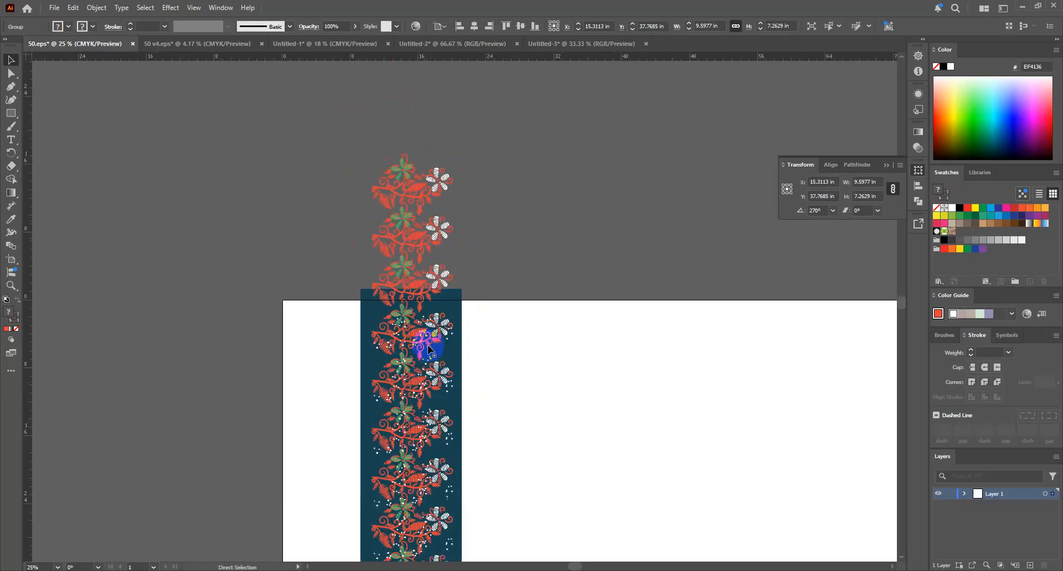
pyautogui.scroll(-3, 430, 348)
pyautogui.hotkey('ctrl', 'd')
pyautogui.scroll(-1, 432, 346)
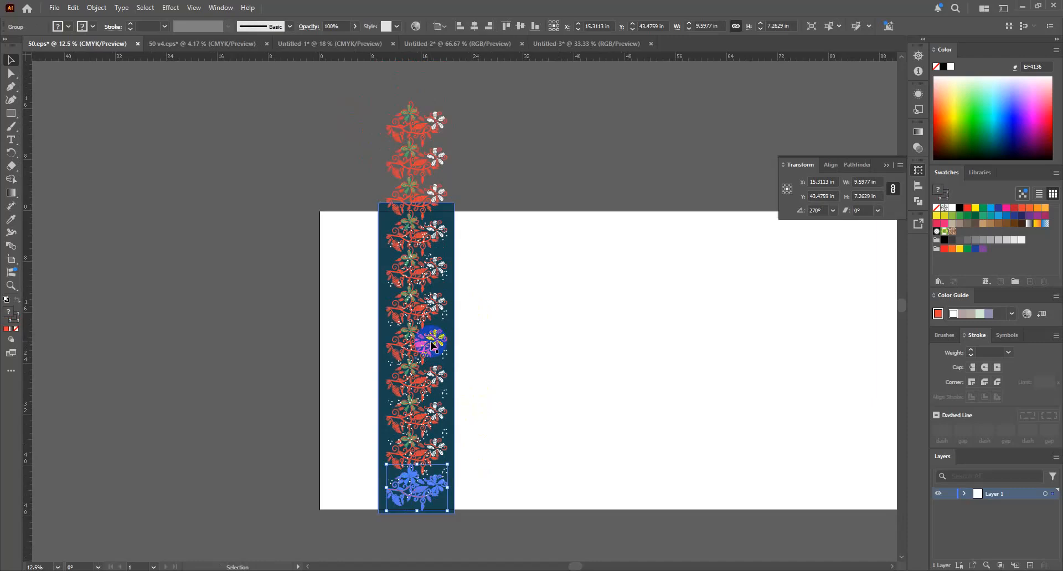
pyautogui.scroll(-1, 432, 346)
pyautogui.hotkey('ctrl', 'd')
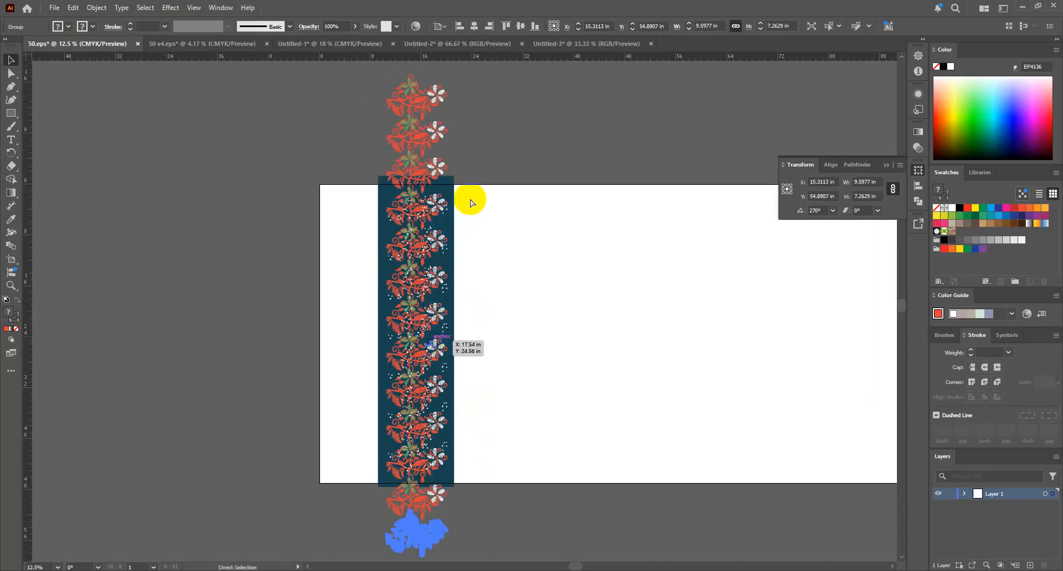
pyautogui.hotkey('ctrl', 'd')
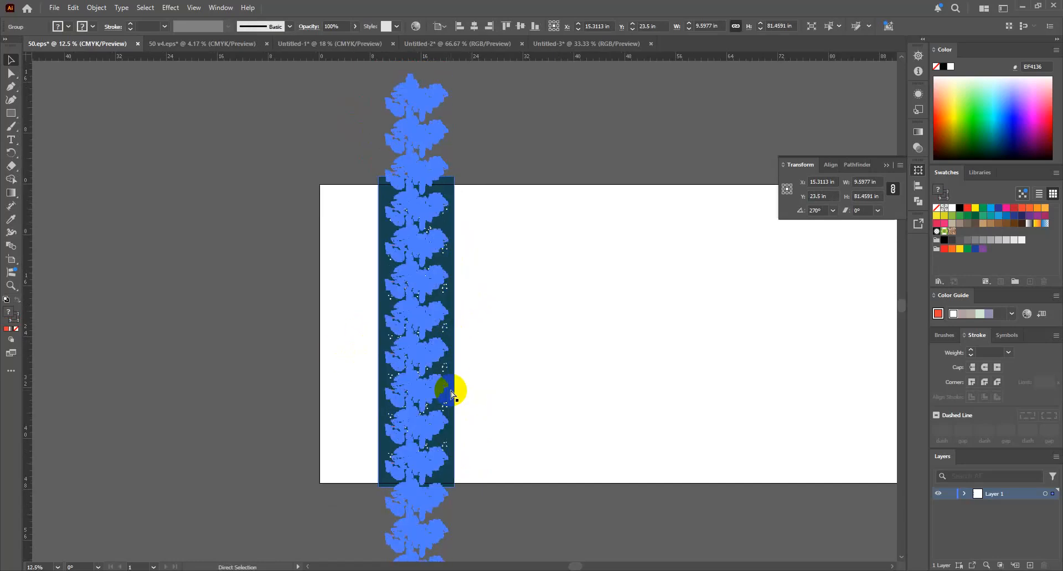
# Bring back the dark navy strips beside the floral border and the dotted red panels on both sides
pyautogui.hotkey('ctrl', 'alt', '3')
pyautogui.moveTo(462, 386); pyautogui.dragTo(376, 388)
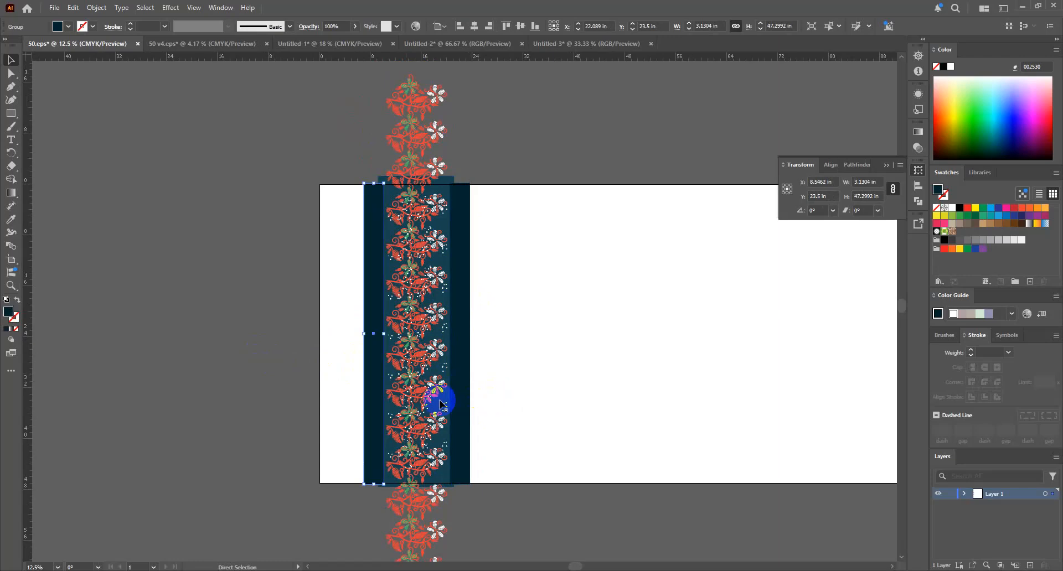
pyautogui.hotkey('ctrl', 'z')
pyautogui.hotkey('ctrl', 'z')
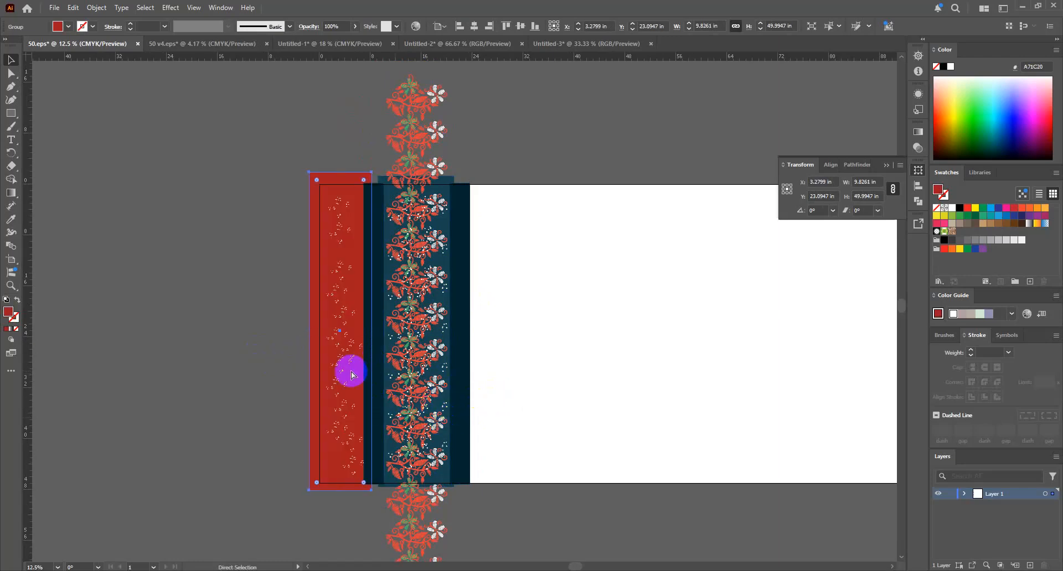
pyautogui.click(628, 332)
pyautogui.hscroll(1, 628, 333)
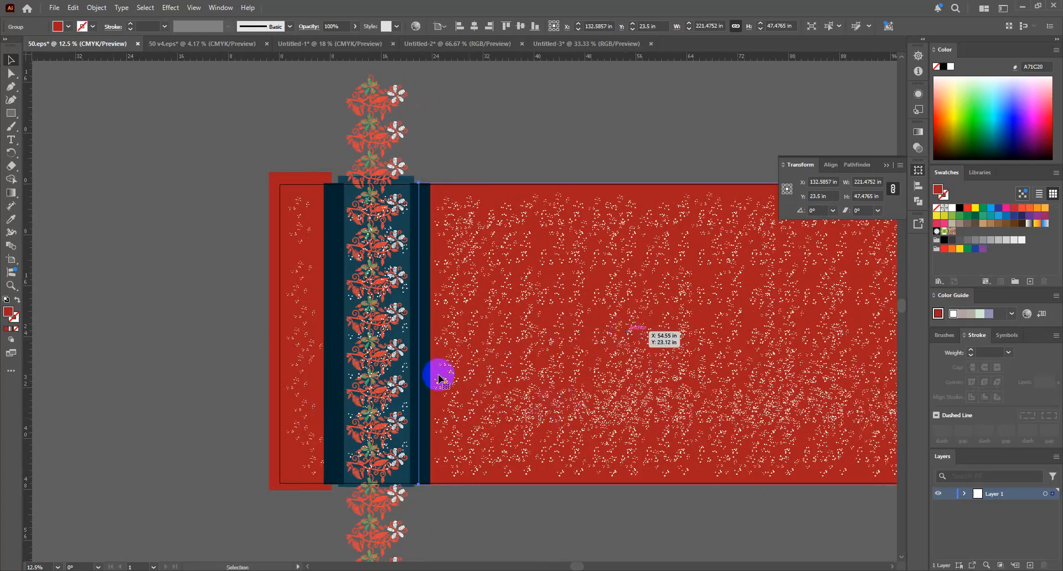
# Examine the dotted texture of the large red panel and its junction with the floral border
pyautogui.scroll(2, 542, 366)
pyautogui.hscroll(2, 564, 375)
pyautogui.hscroll(-2, 505, 397)
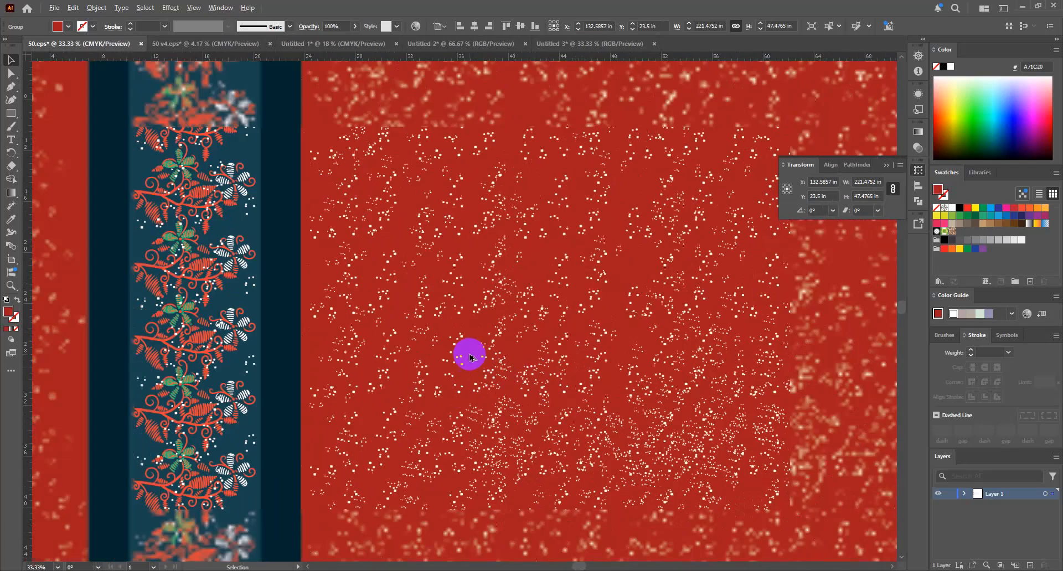
pyautogui.scroll(-1, 468, 353)
pyautogui.hscroll(-2, 550, 362)
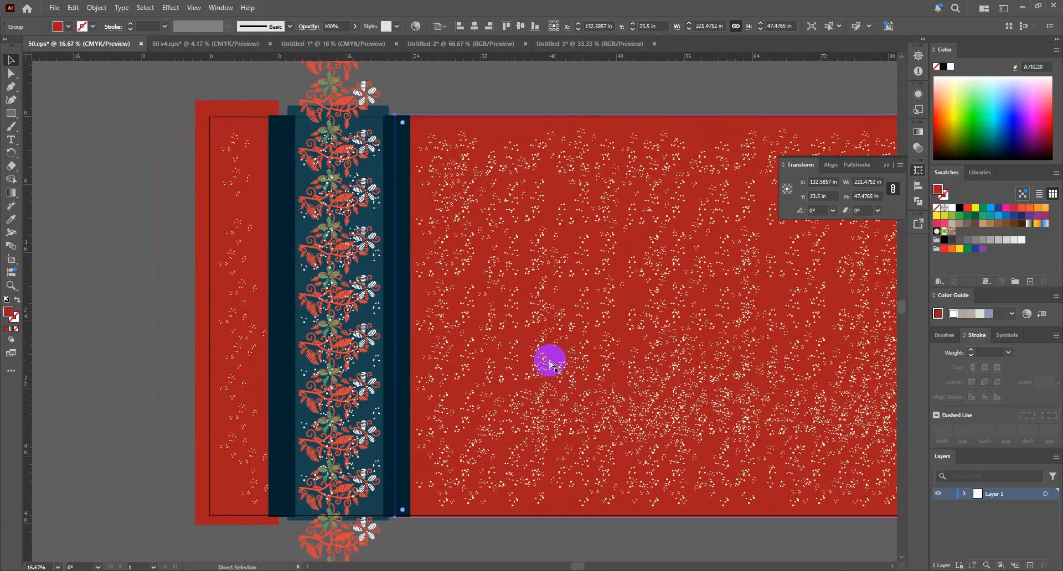
pyautogui.scroll(1, 541, 352)
pyautogui.scroll(-1, 535, 321)
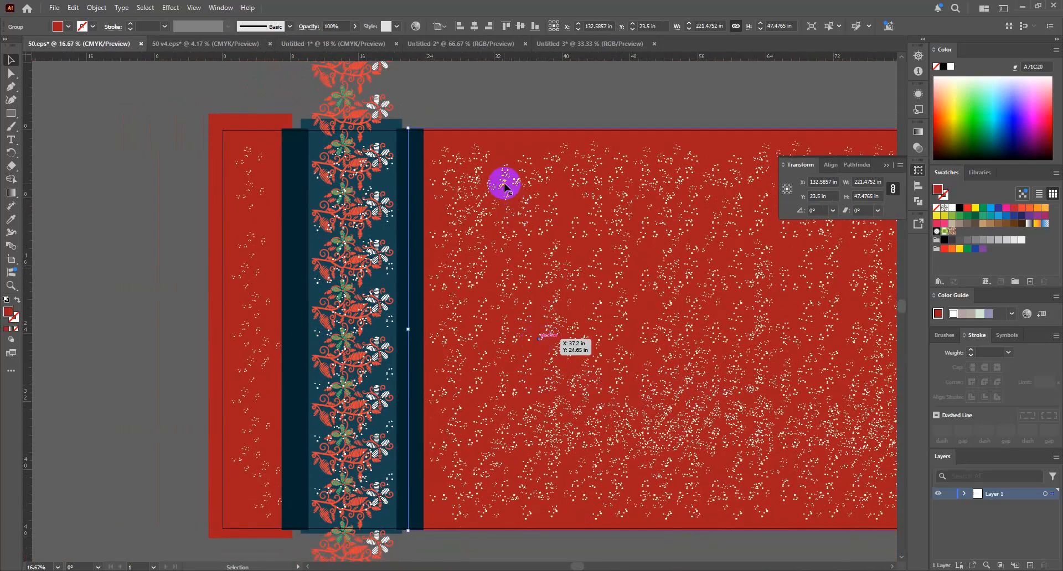
pyautogui.scroll(1, 505, 161)
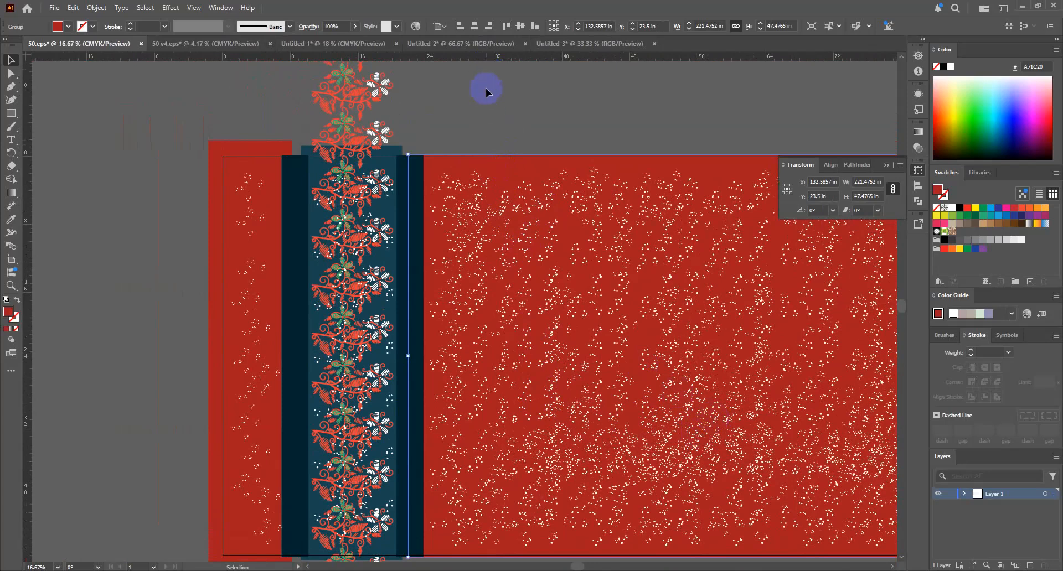
# Restore the dotted teal center panel over the red area, including its dense white floral pattern
pyautogui.hotkey('ctrl', 'z')
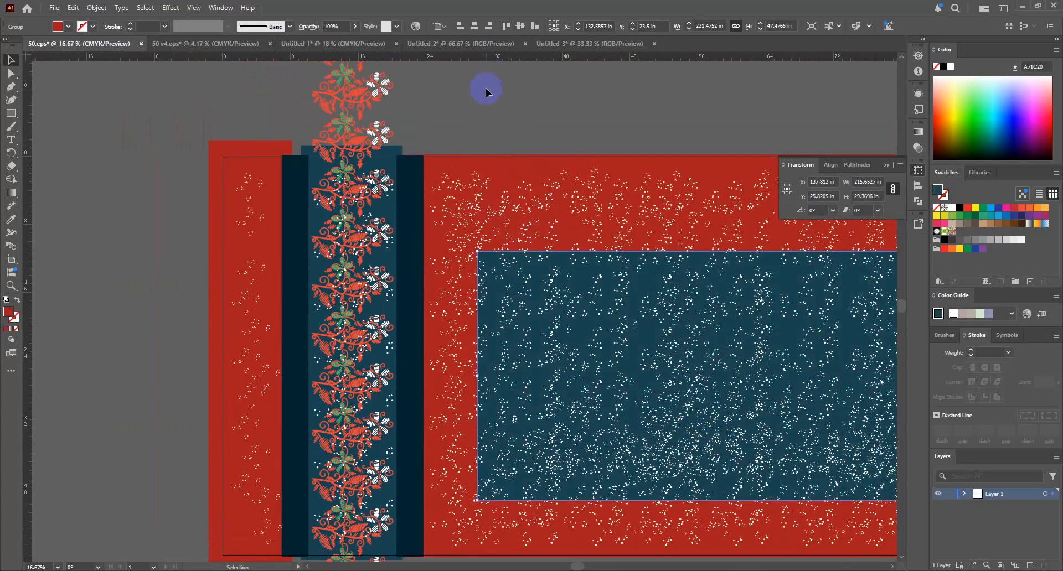
pyautogui.hotkey('ctrl', 'shift', 'a')
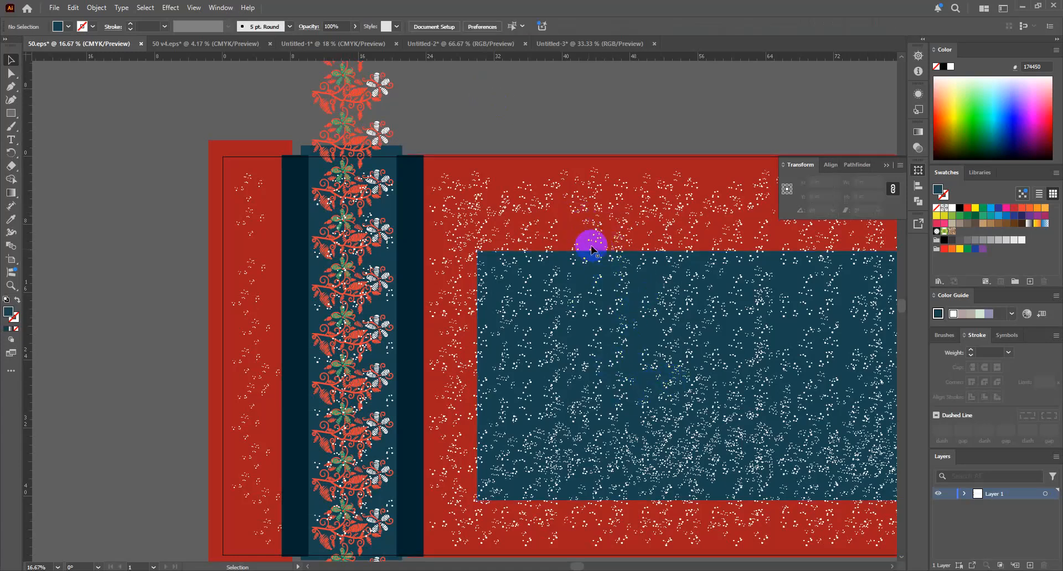
pyautogui.press('a')
pyautogui.click(545, 180)
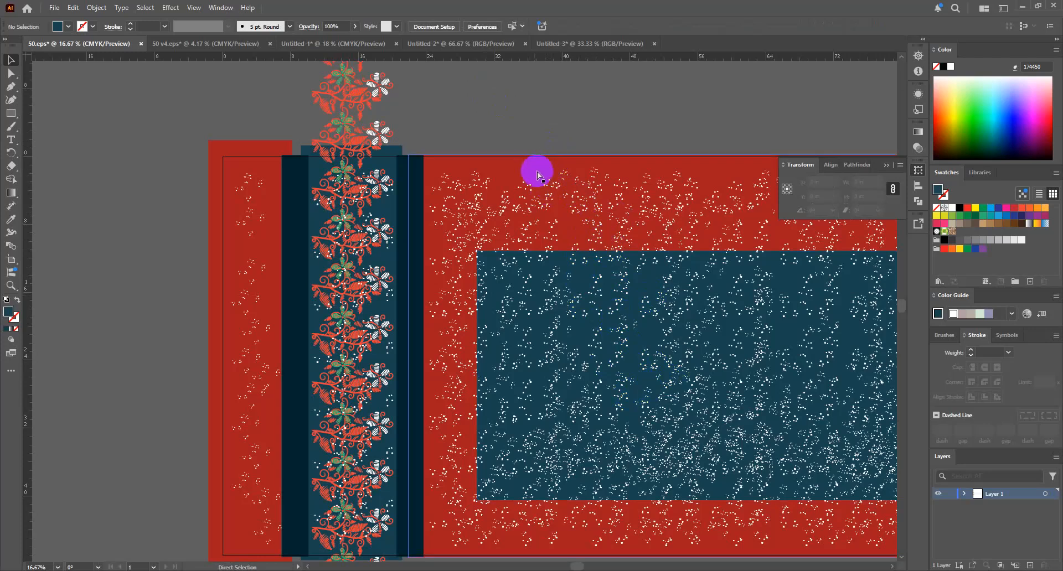
pyautogui.click(581, 255)
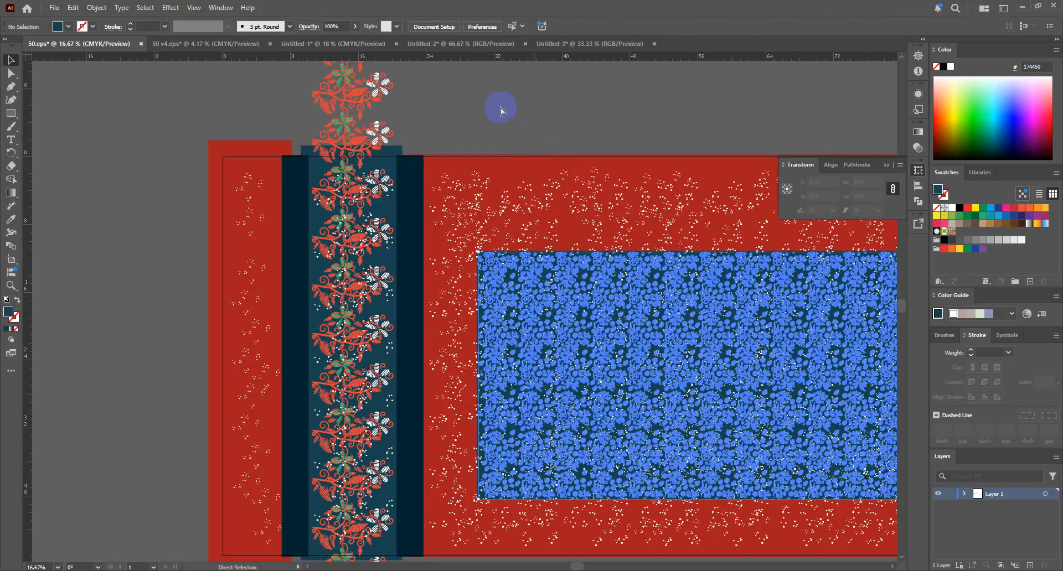
# Restore the floral column on the narrow red panel and the jagged white edging along the navy strips
pyautogui.hotkey('ctrl', 'z')
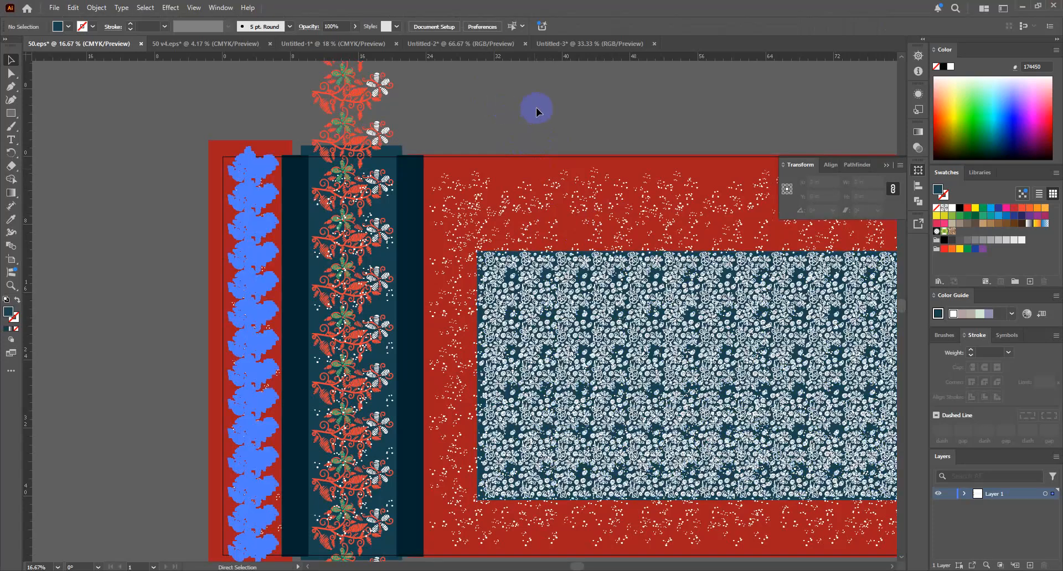
pyautogui.hotkey('ctrl', 'z')
pyautogui.hotkey('ctrl', 'z')
pyautogui.hotkey('ctrl', 'z')
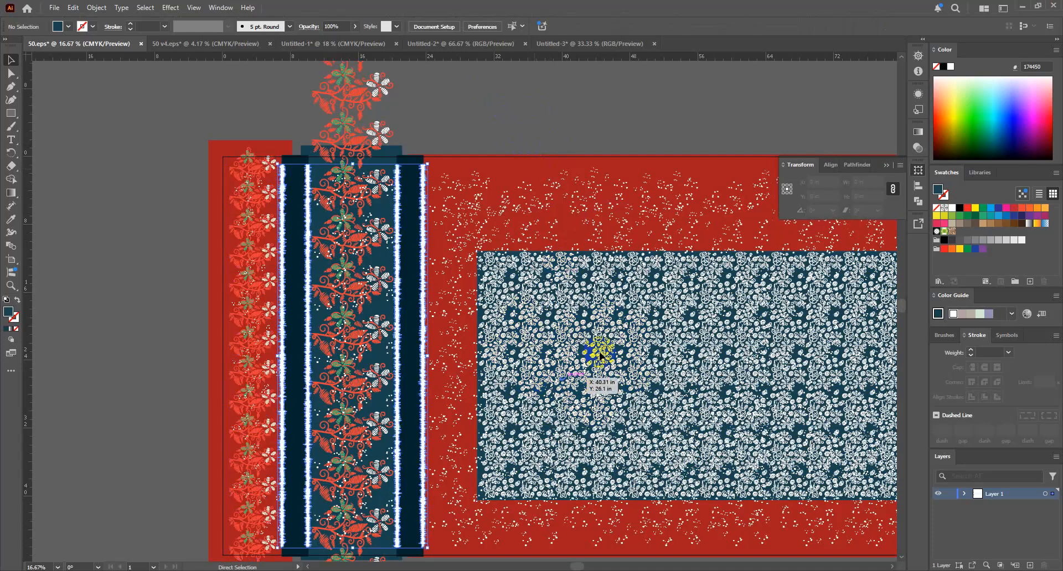
pyautogui.hotkey('ctrl', 'z')
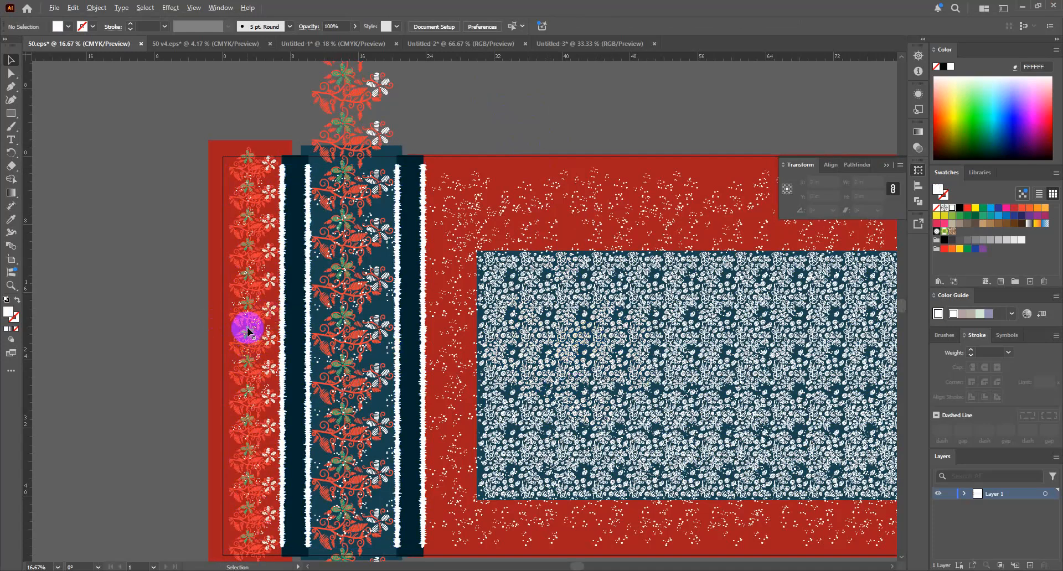
# Restore the jagged white frame around the teal center panel and deselect it
pyautogui.scroll(1, 247, 330)
pyautogui.scroll(-1, 269, 316)
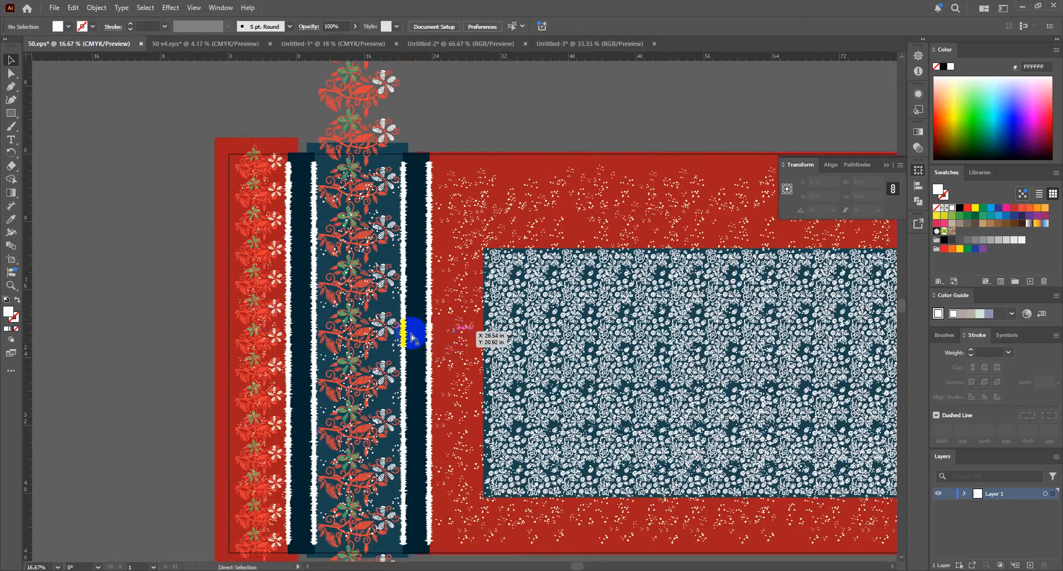
pyautogui.hotkey('ctrl', 'z')
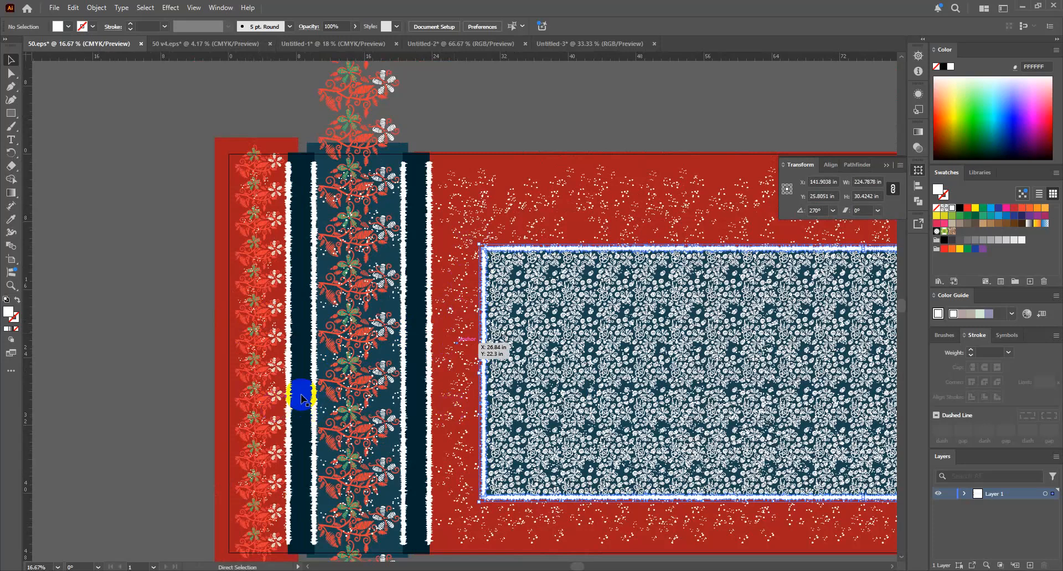
pyautogui.click(299, 392)
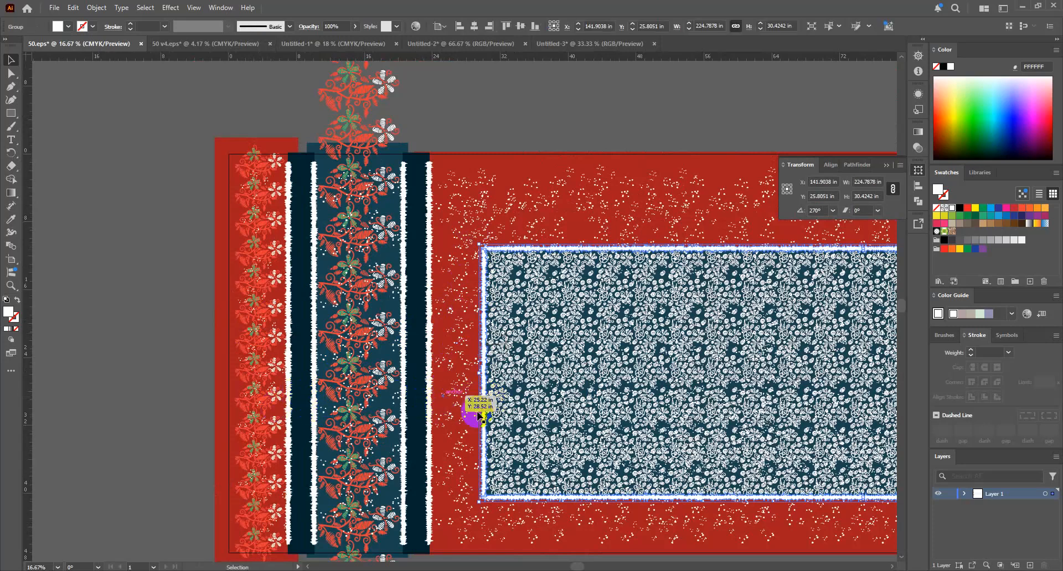
pyautogui.click(532, 396)
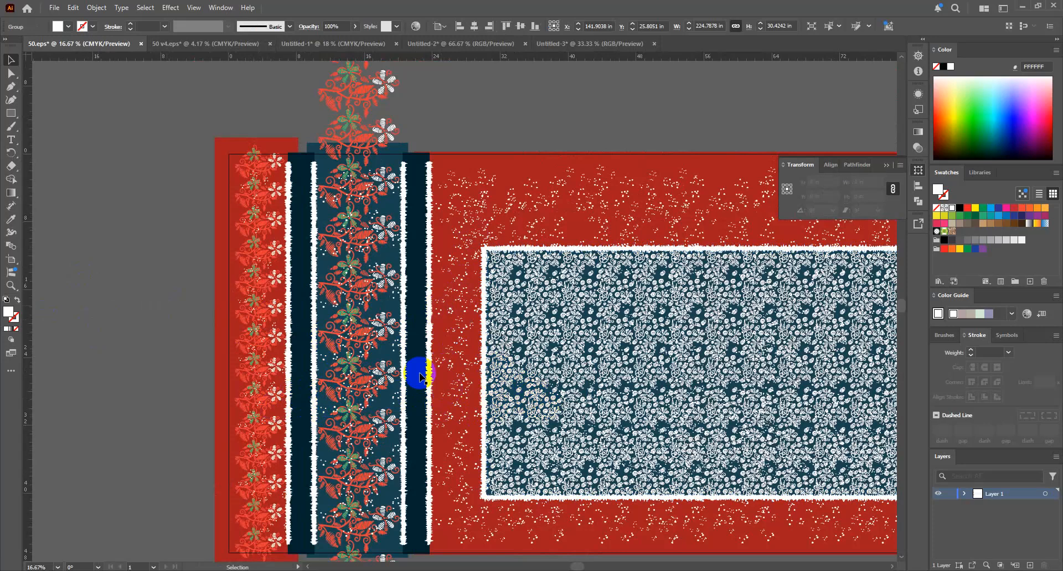
# Restore the floral pattern across the large red panel and the dark navy frame around the design, leaving nothing selected
pyautogui.scroll(-1, 477, 353)
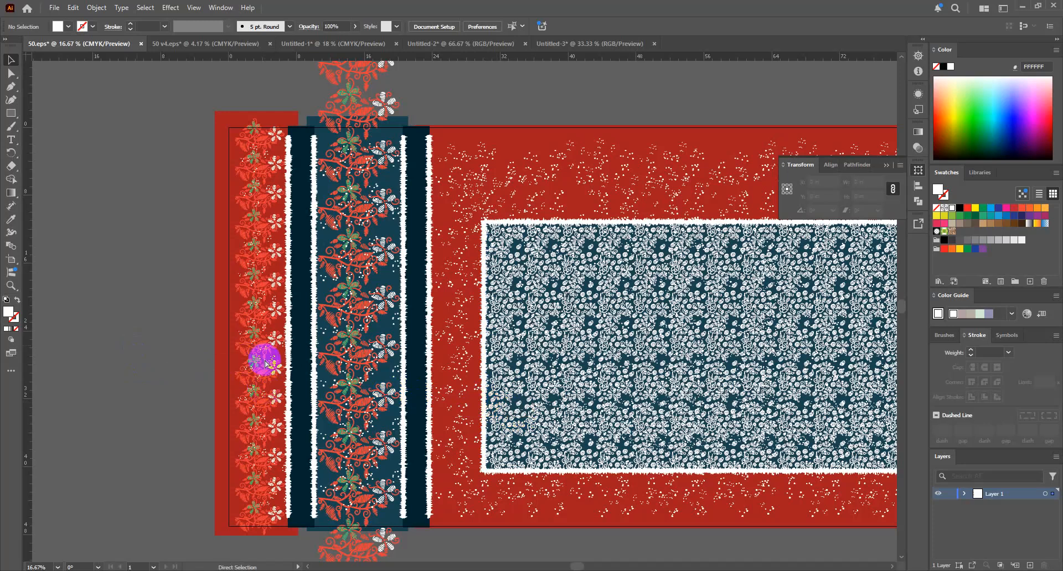
pyautogui.click(248, 365)
pyautogui.click(450, 379)
pyautogui.click(242, 348)
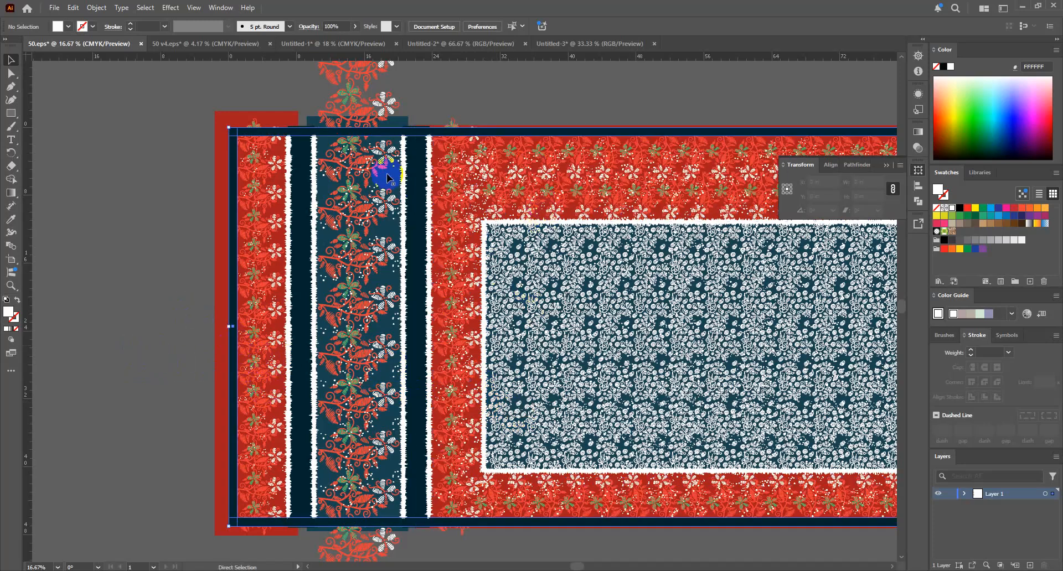
pyautogui.click(519, 102)
pyautogui.click(490, 138)
pyautogui.click(131, 319)
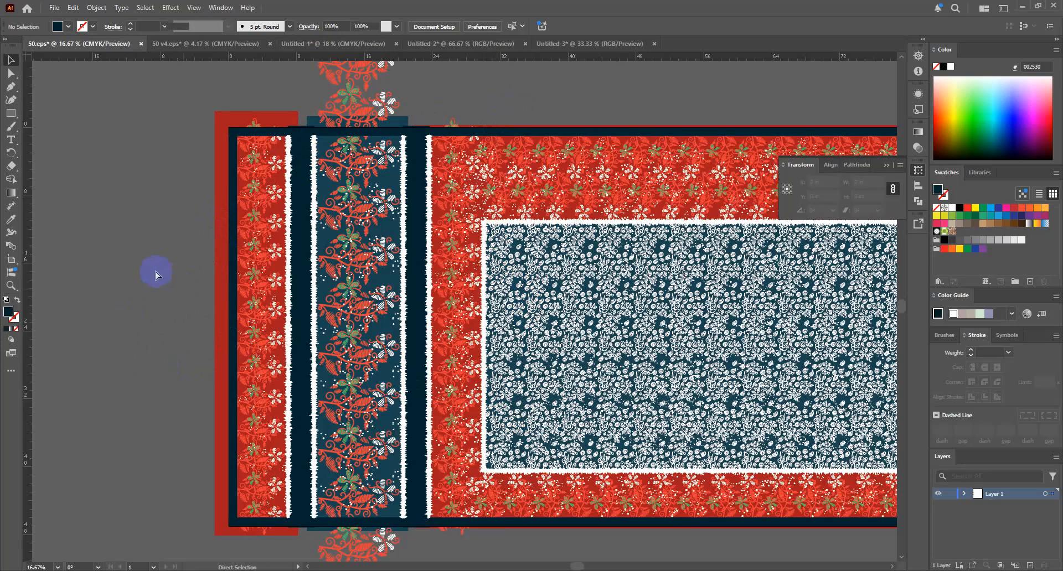
# Switch to the image viewer and examine the exported red and teal design 50 v1.jpg, from its details to its overall layout
pyautogui.hotkey('alt', 'Tab')
pyautogui.scroll(-1, 360, 275)
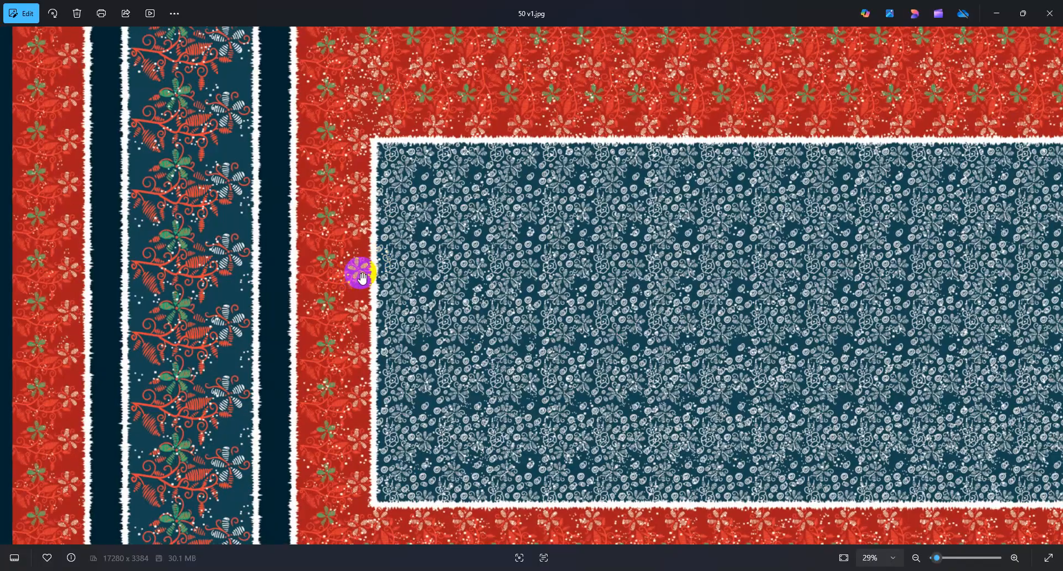
pyautogui.scroll(-1, 360, 275)
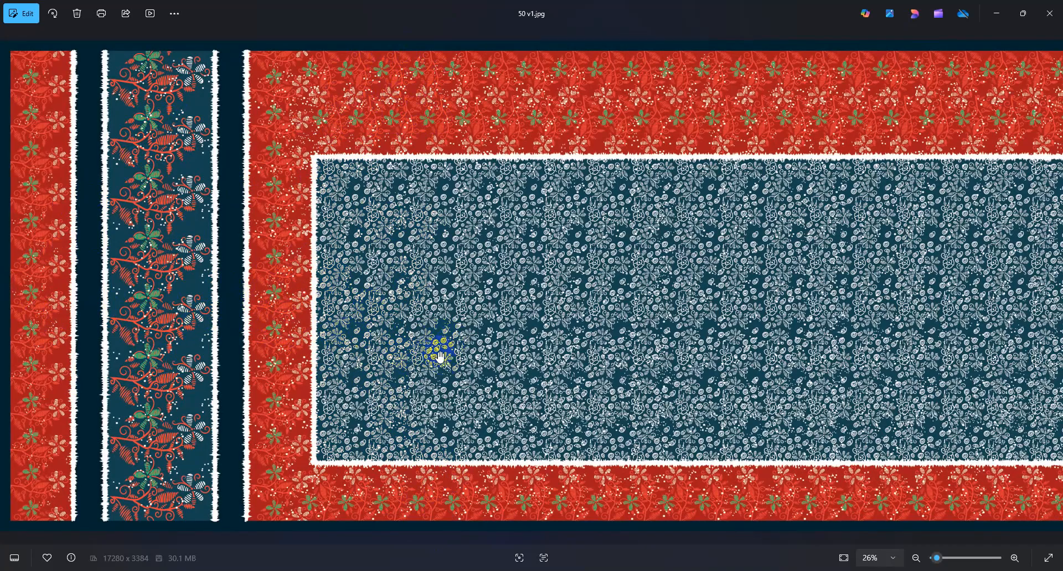
pyautogui.scroll(-5, 498, 374)
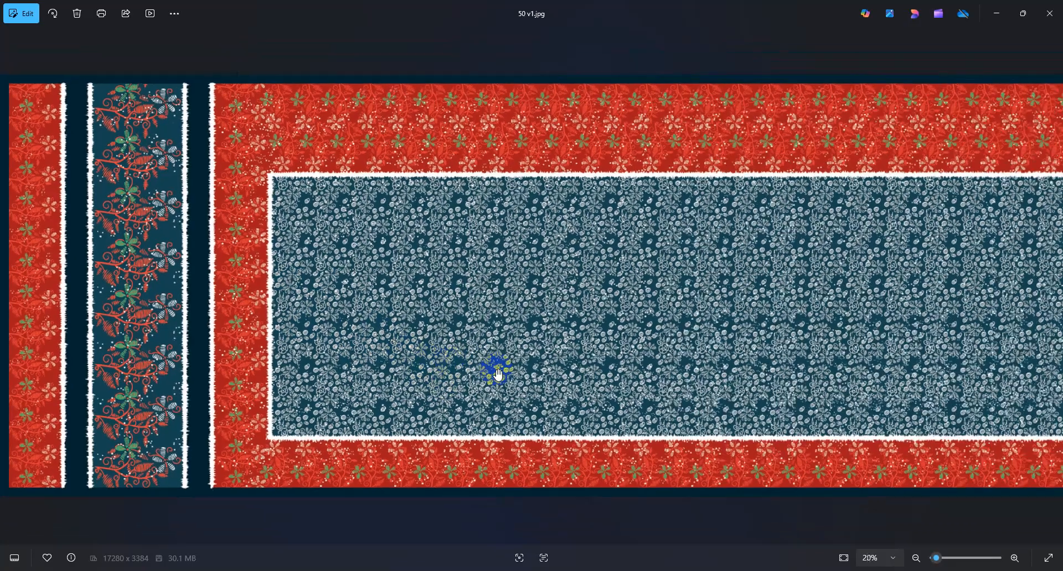
pyautogui.scroll(-1, 496, 369)
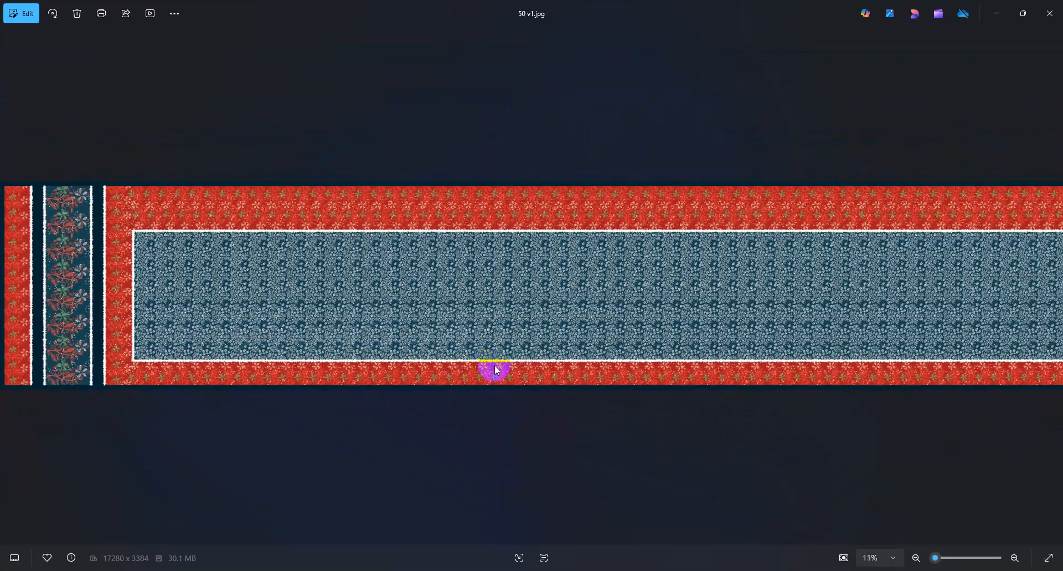
# Review the alternative colorways 50 v2.jpg, 50 v3.jpg and 50 v4.jpg, checking their borders, floral column and center panel
pyautogui.press('Right')
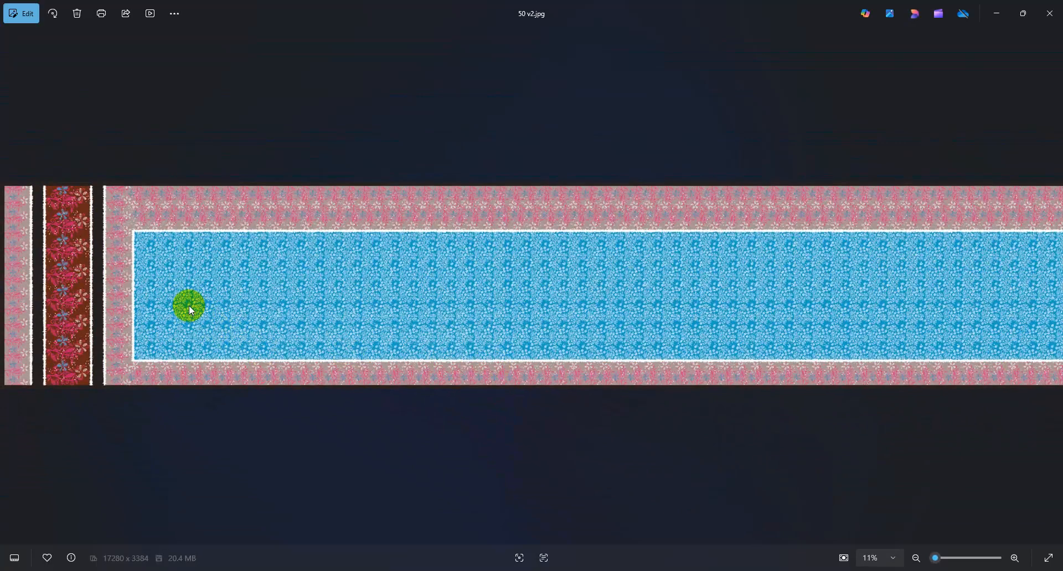
pyautogui.scroll(5, 204, 307)
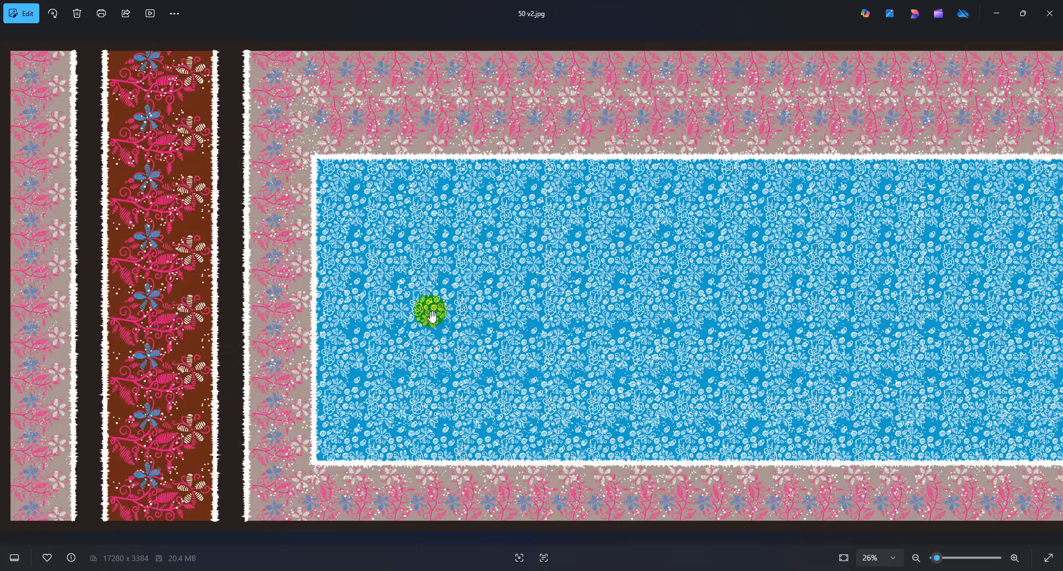
pyautogui.press('Right')
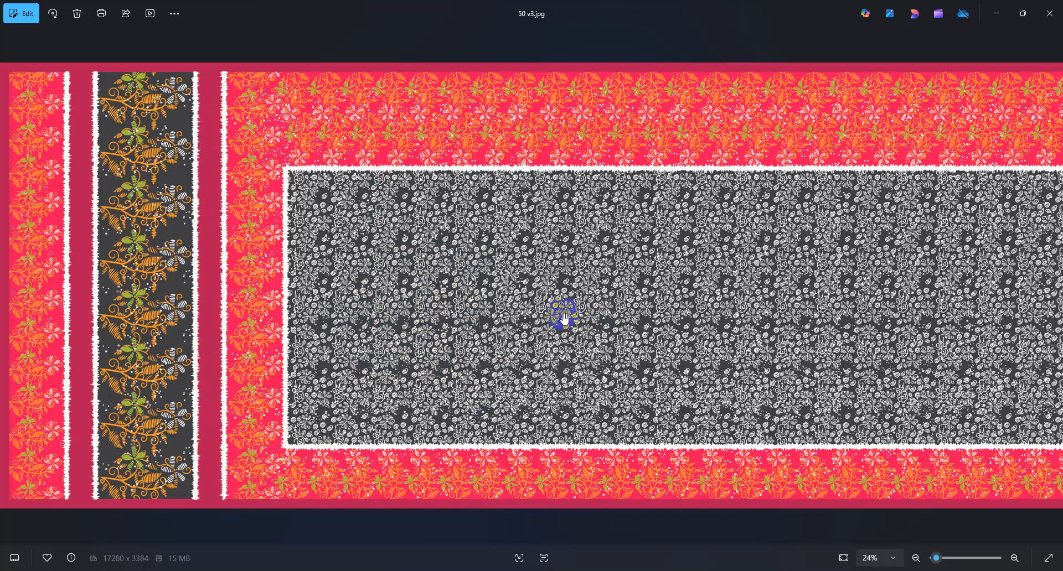
pyautogui.press('Right')
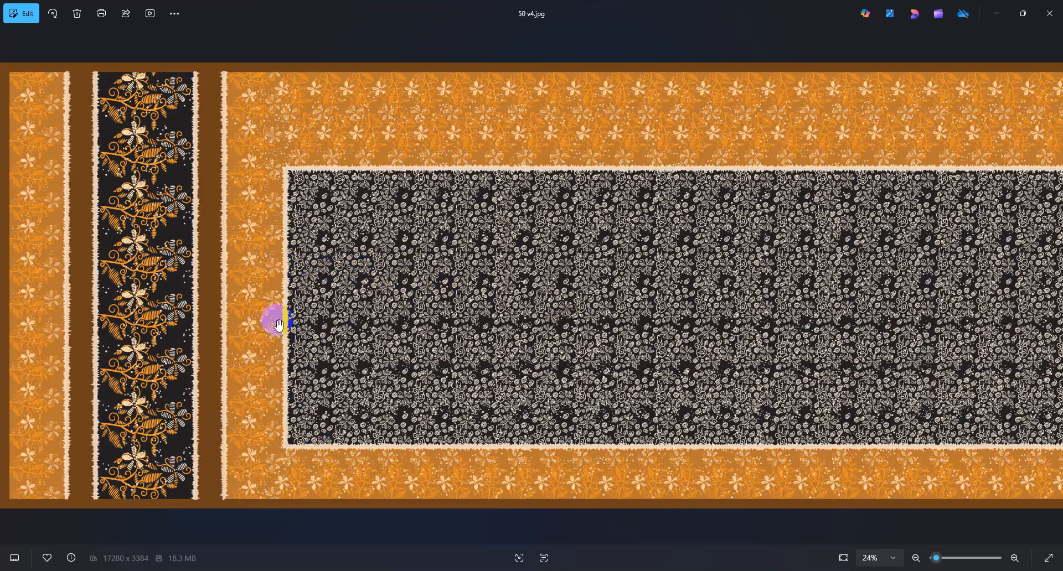
pyautogui.scroll(-1, 271, 301)
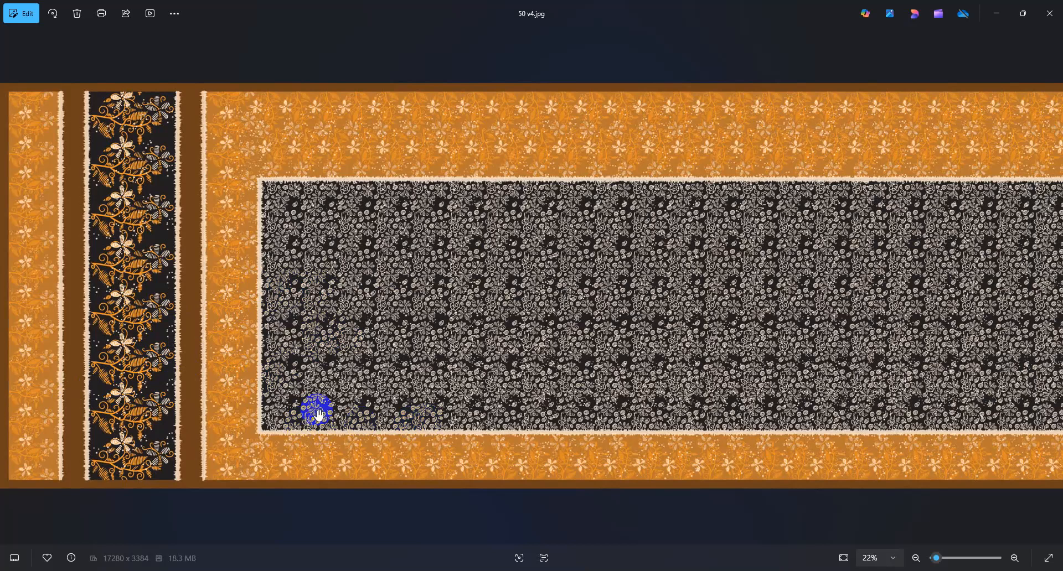
pyautogui.scroll(1, 313, 400)
pyautogui.scroll(-2, 315, 399)
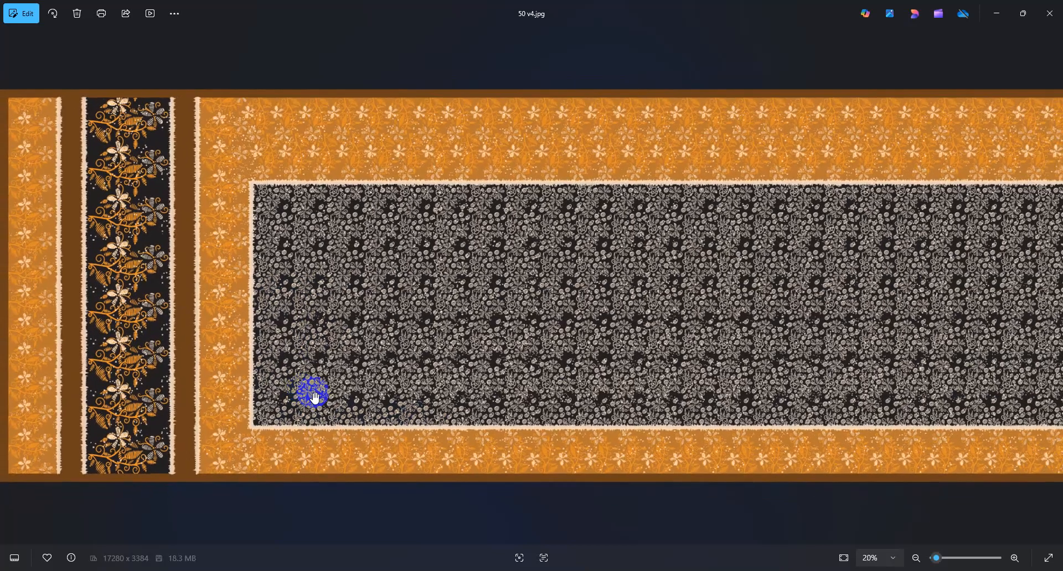